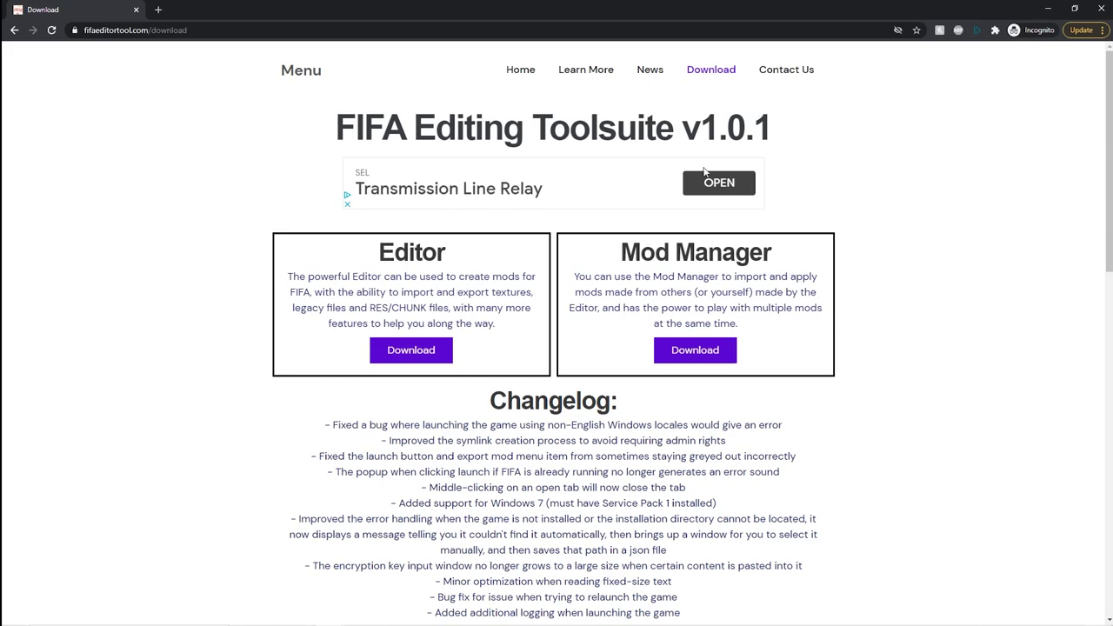
# From the newest version's downloads, open the MEGA page for FIFA Mod Manager 1.0.1.rar
pyautogui.scroll(-2, 743, 234)
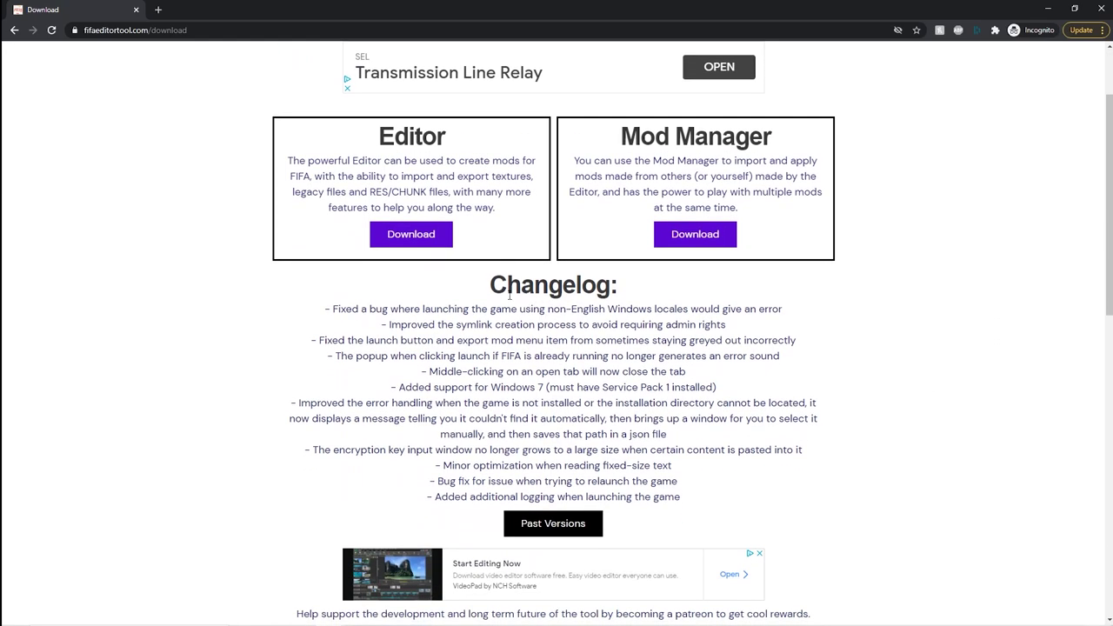
pyautogui.click(598, 523)
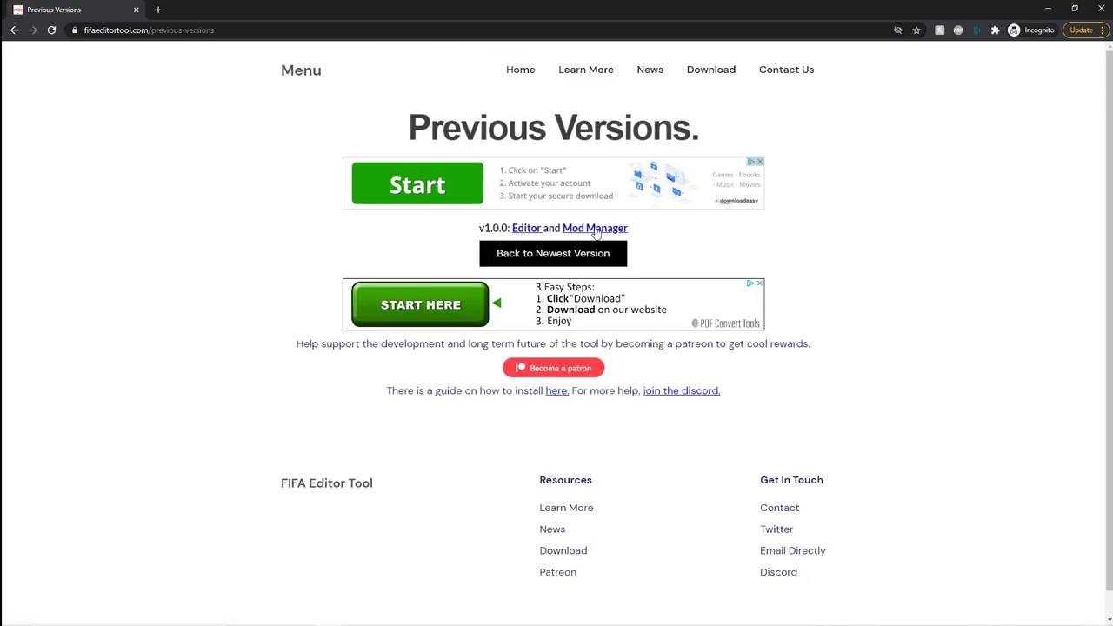
pyautogui.click(579, 252)
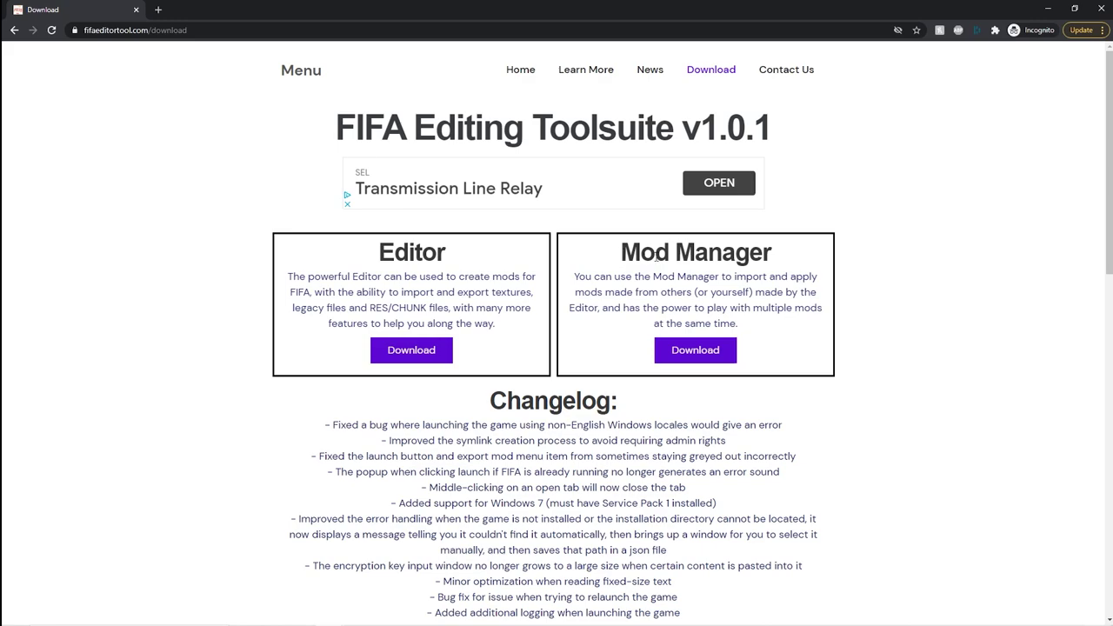
pyautogui.click(695, 354)
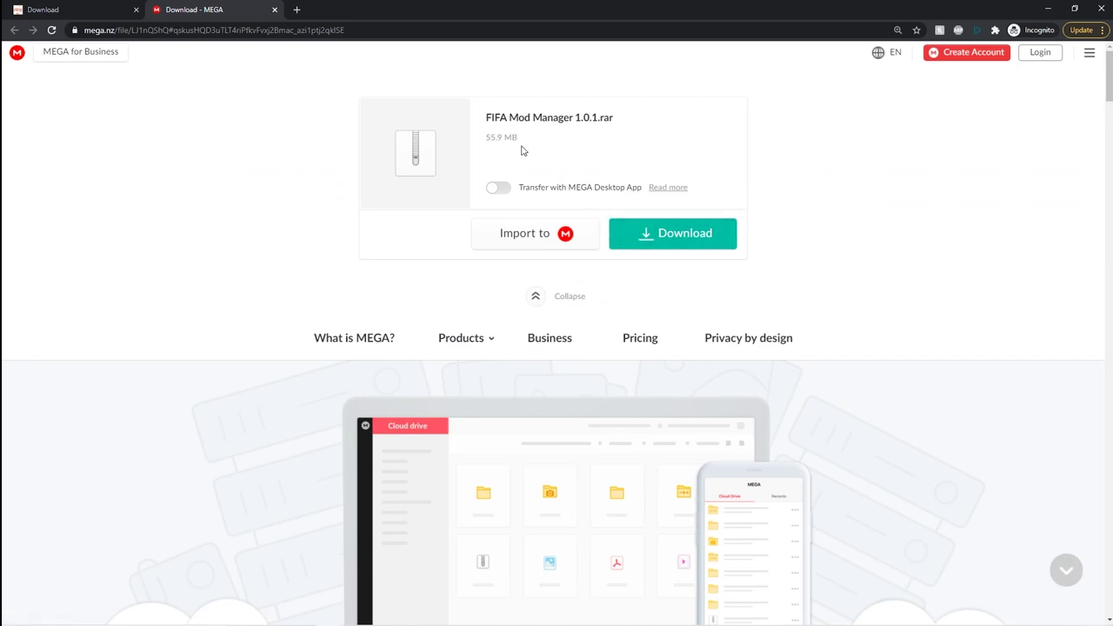
# Download FIFA Mod Manager 1.0.1.rar (55.9 MB) from MEGA and open it in WinRAR
pyautogui.click(633, 241)
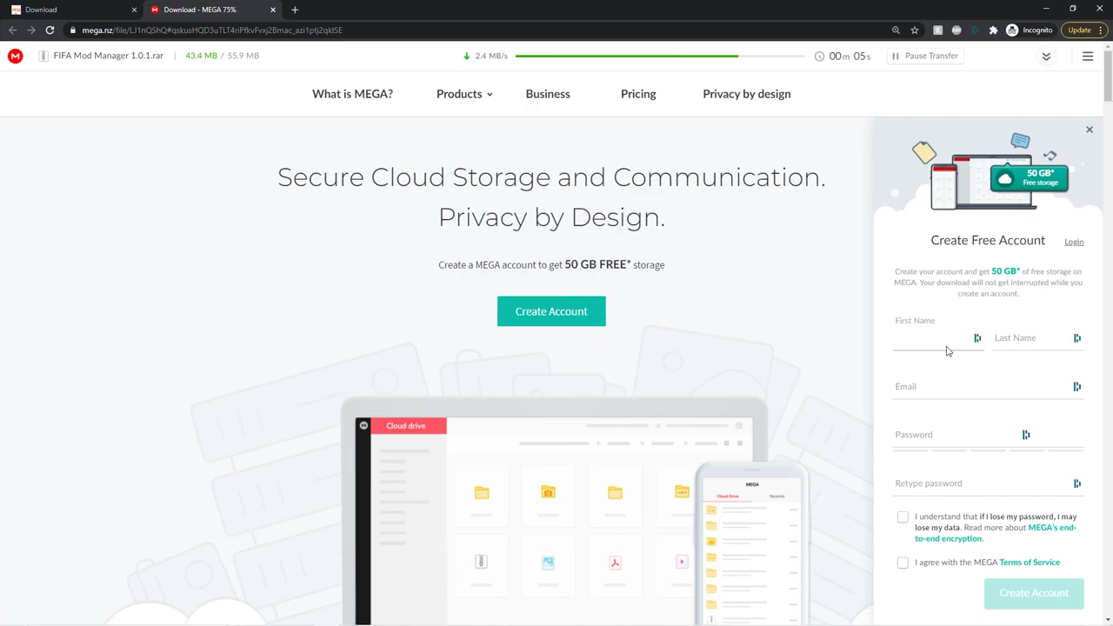
pyautogui.hotkey('ctrl', 'shift', 'Tab')
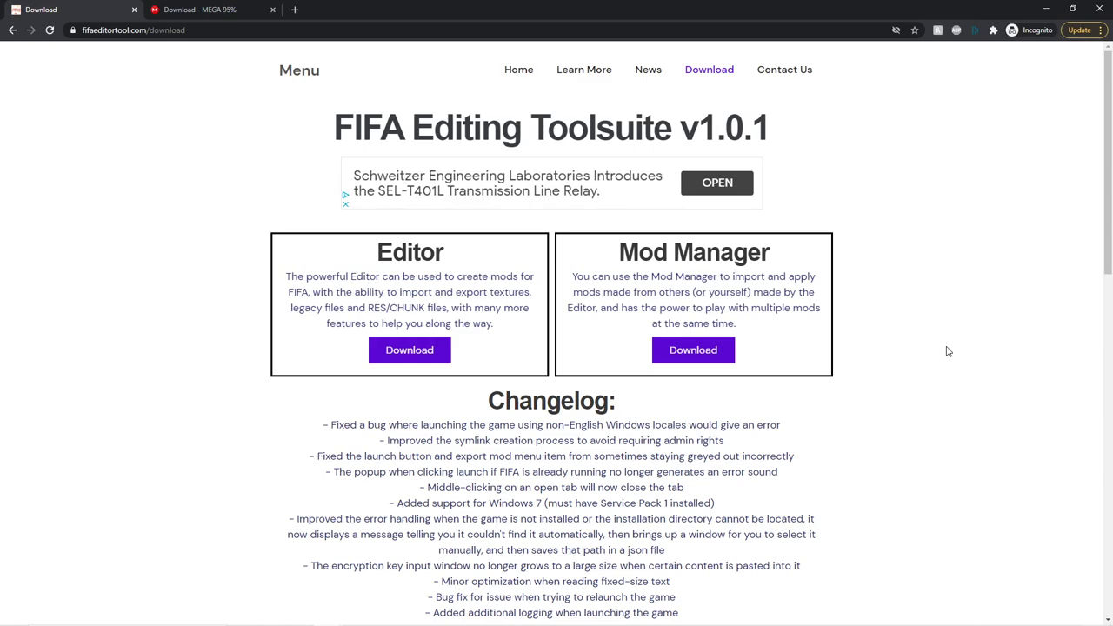
pyautogui.hotkey('ctrl', 'Tab')
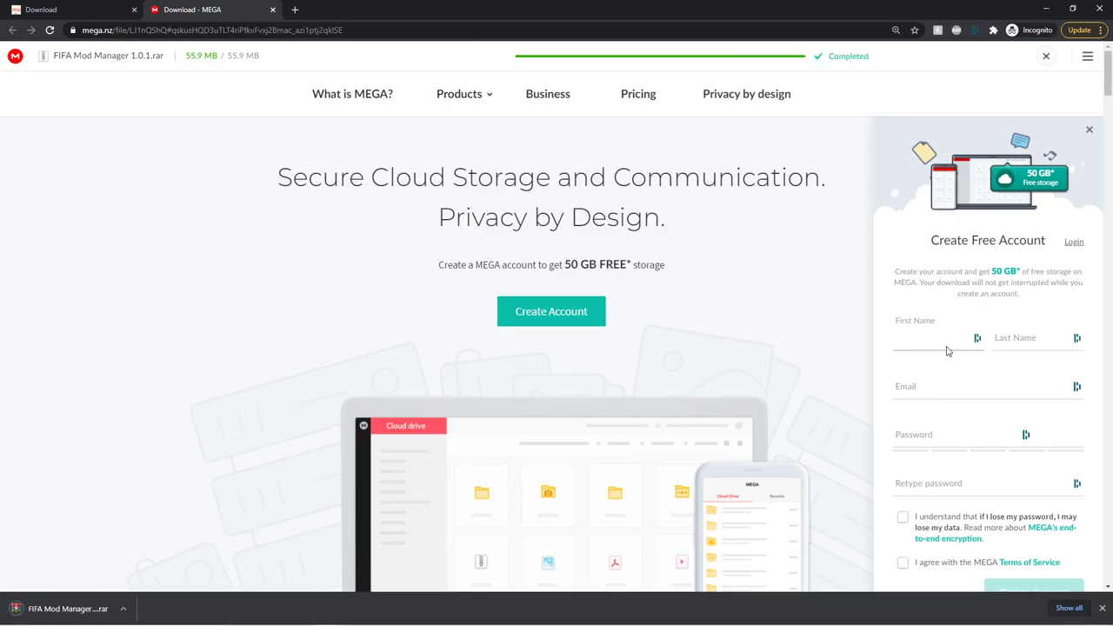
pyautogui.click(92, 607)
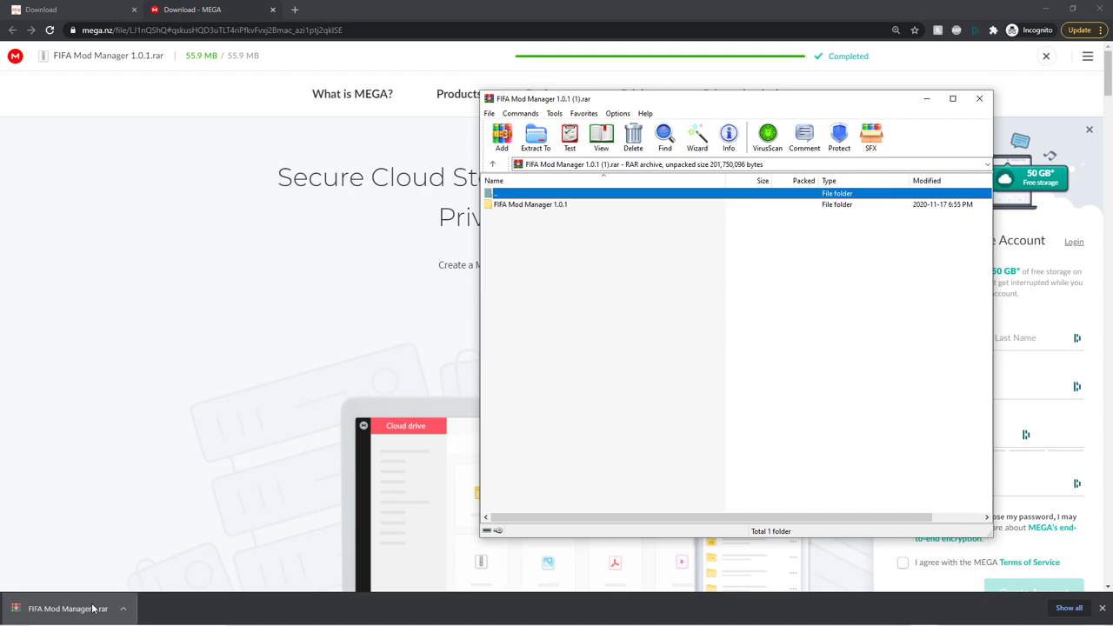
# Extract the FIFA Mod Manager 1.0.1 folder from the archive into Documents
pyautogui.click(513, 207)
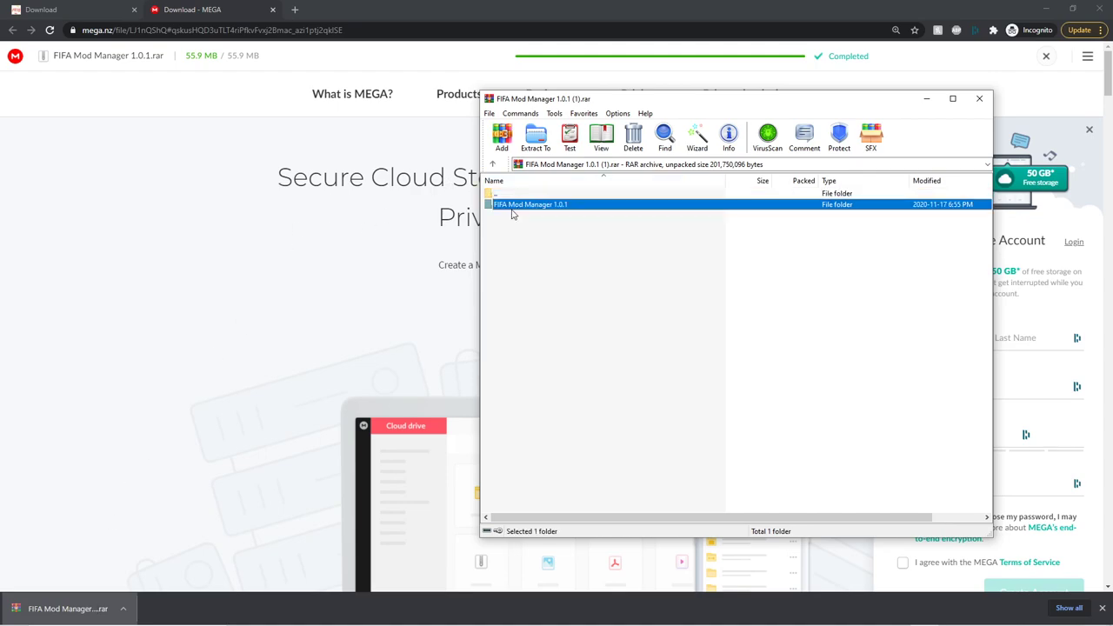
pyautogui.click(529, 153)
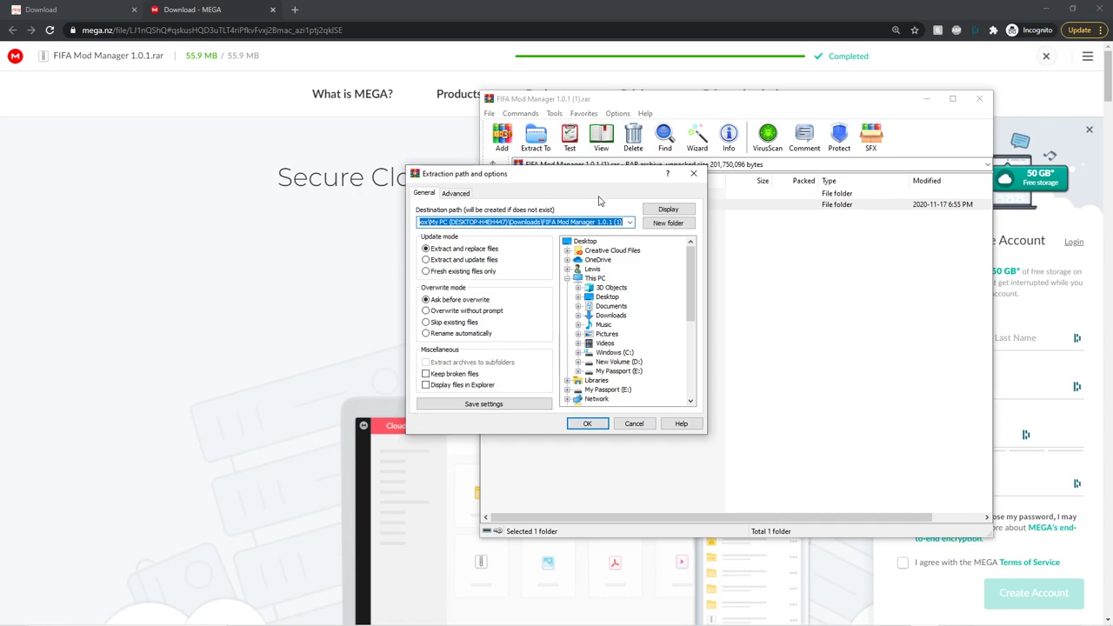
pyautogui.scroll(-1, 643, 306)
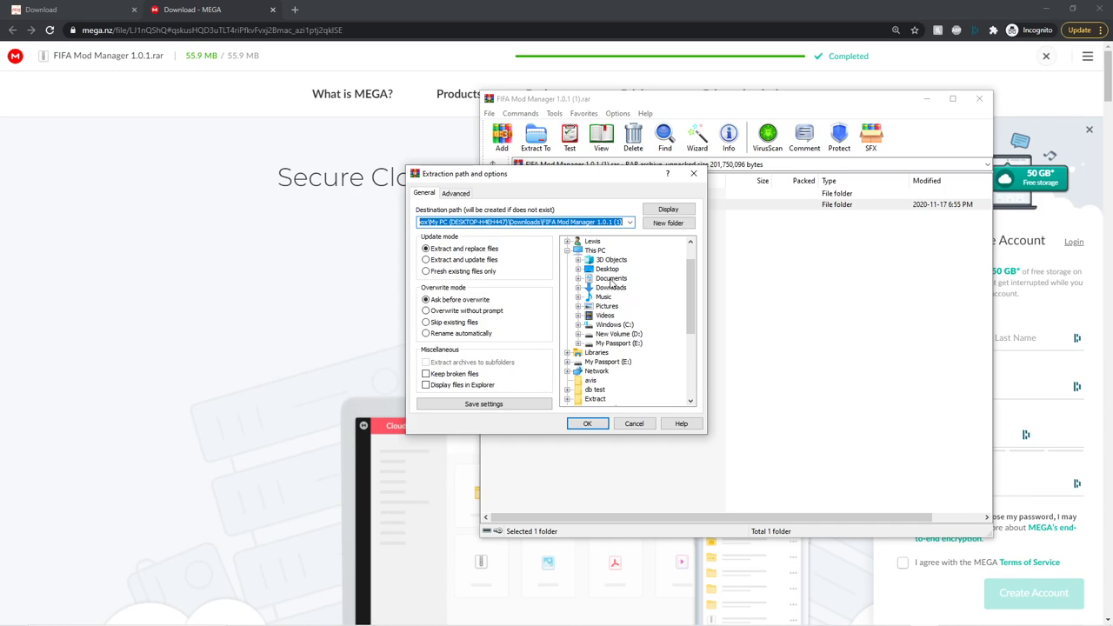
pyautogui.click(611, 279)
pyautogui.click(587, 424)
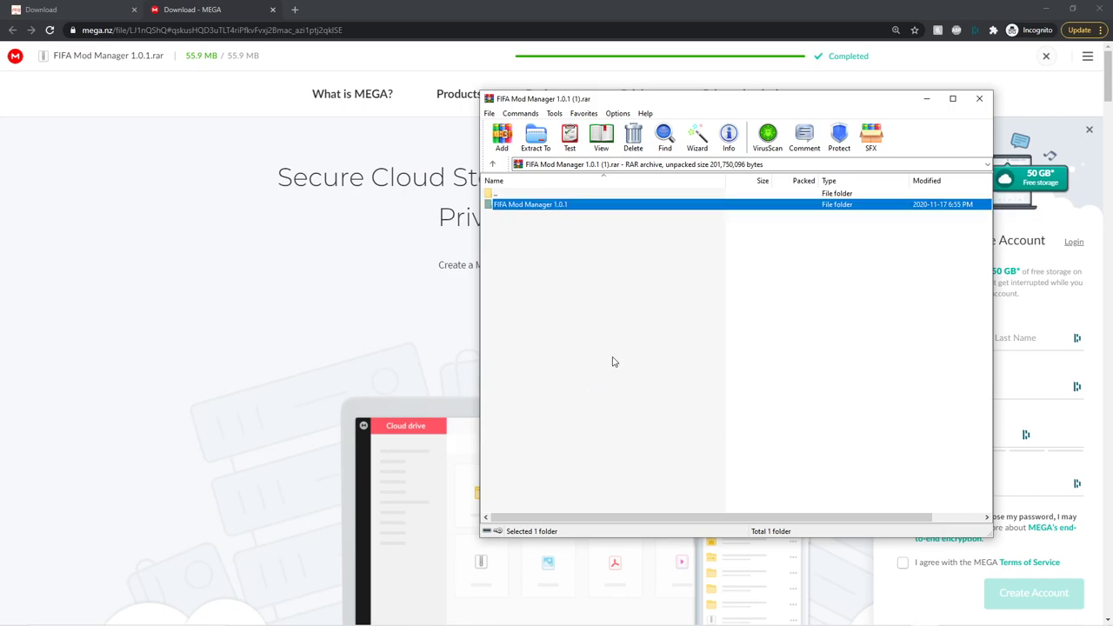
pyautogui.click(564, 206)
# Check Documents for the extracted folder, close WinRAR, and return to the FIFA Editor Tool page
pyautogui.hotkey('alt', 'Tab')
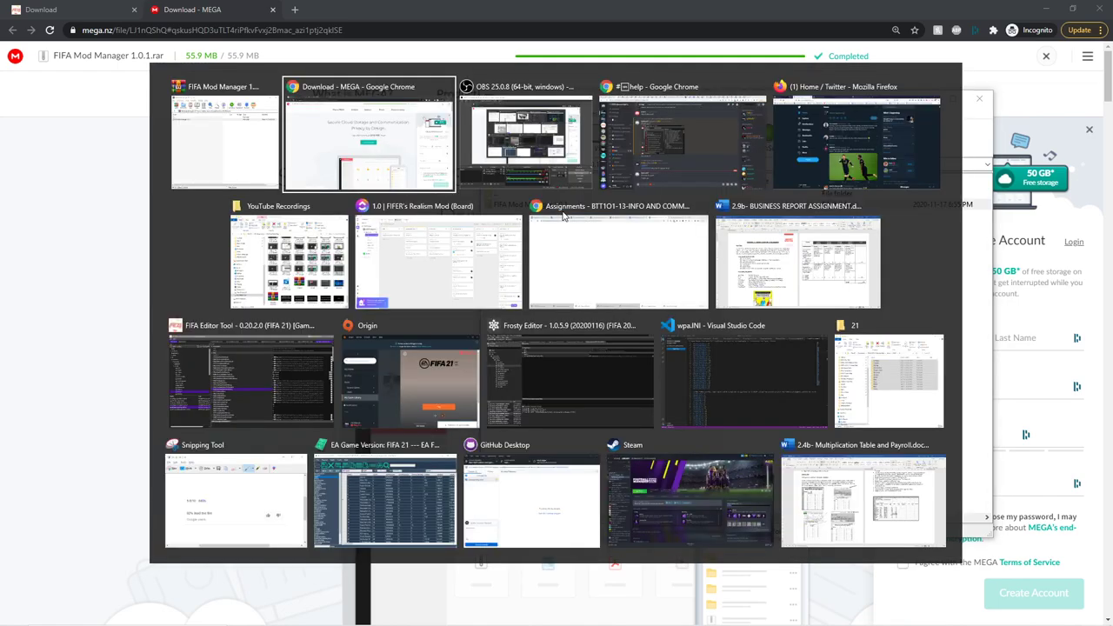
pyautogui.press('Escape')
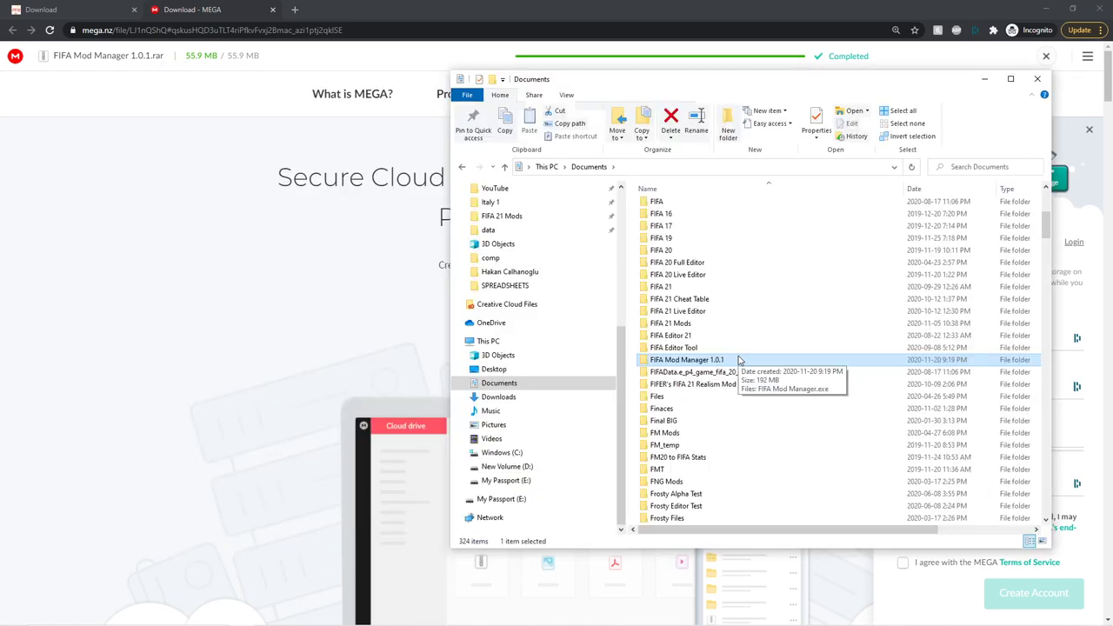
pyautogui.hotkey('alt', 'Tab')
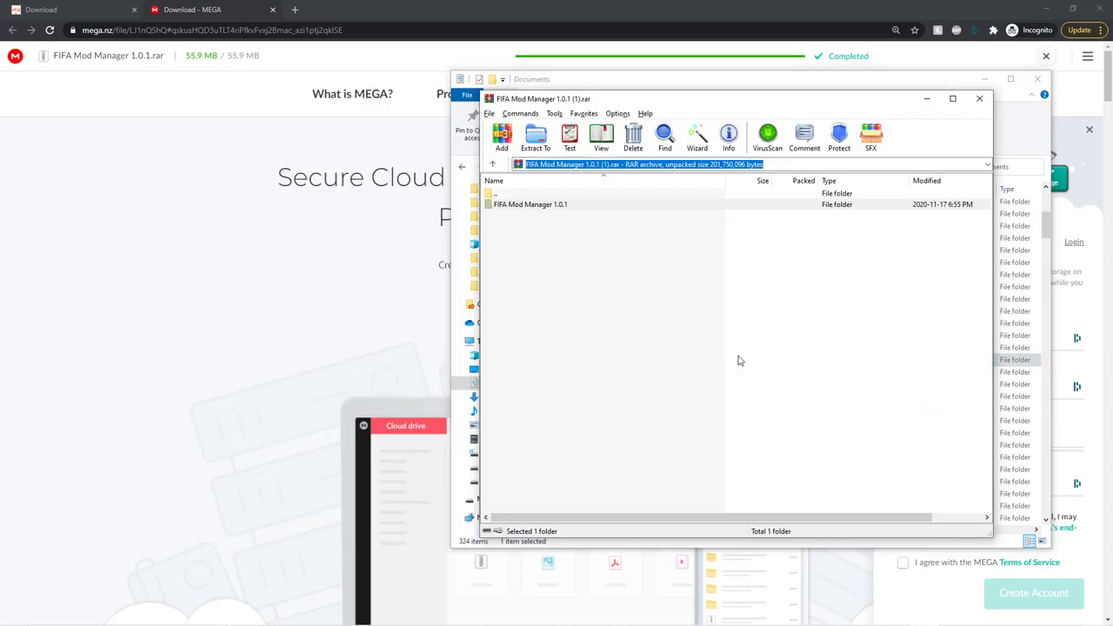
pyautogui.hotkey('alt', 'Tab')
pyautogui.hotkey('alt', 'Tab')
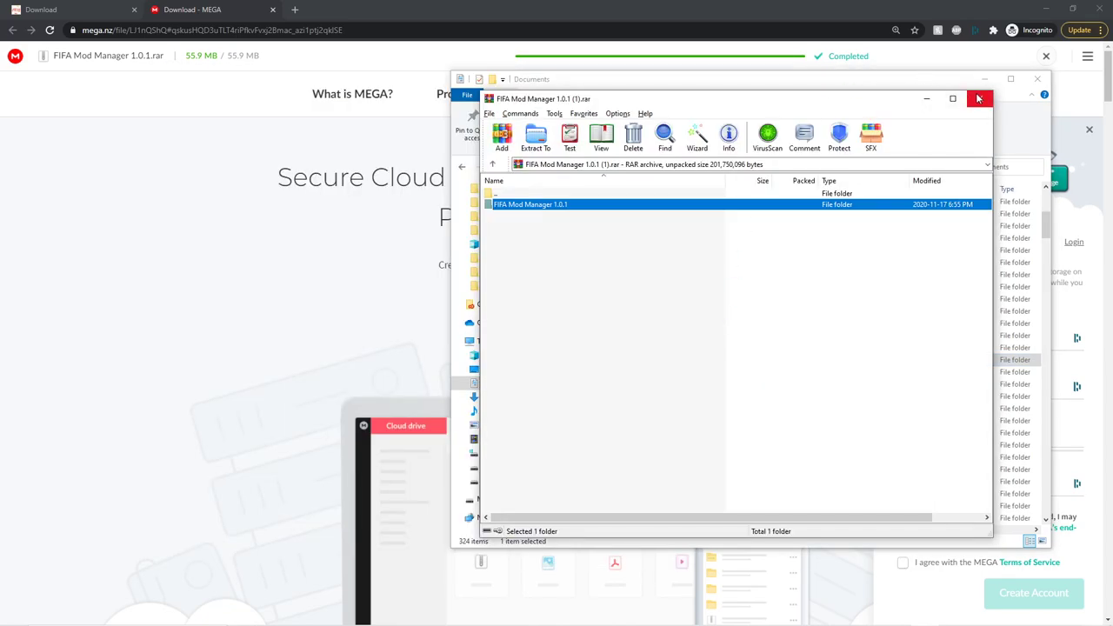
pyautogui.hotkey('alt', 'Tab')
pyautogui.hotkey('ctrl', 'shift', 'Tab')
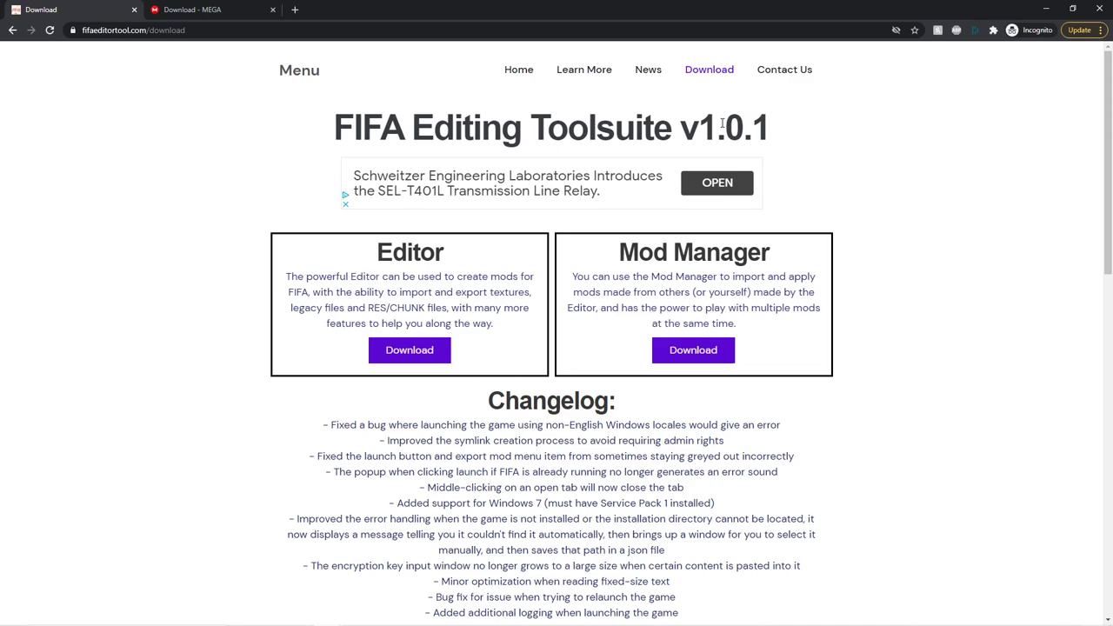
# Open the FIFA Mod Manager 1.0.1 folder in Documents and launch FIFA Mod Manager.exe
pyautogui.moveTo(696, 127); pyautogui.dragTo(745, 127)
pyautogui.hotkey('alt', 'Tab')
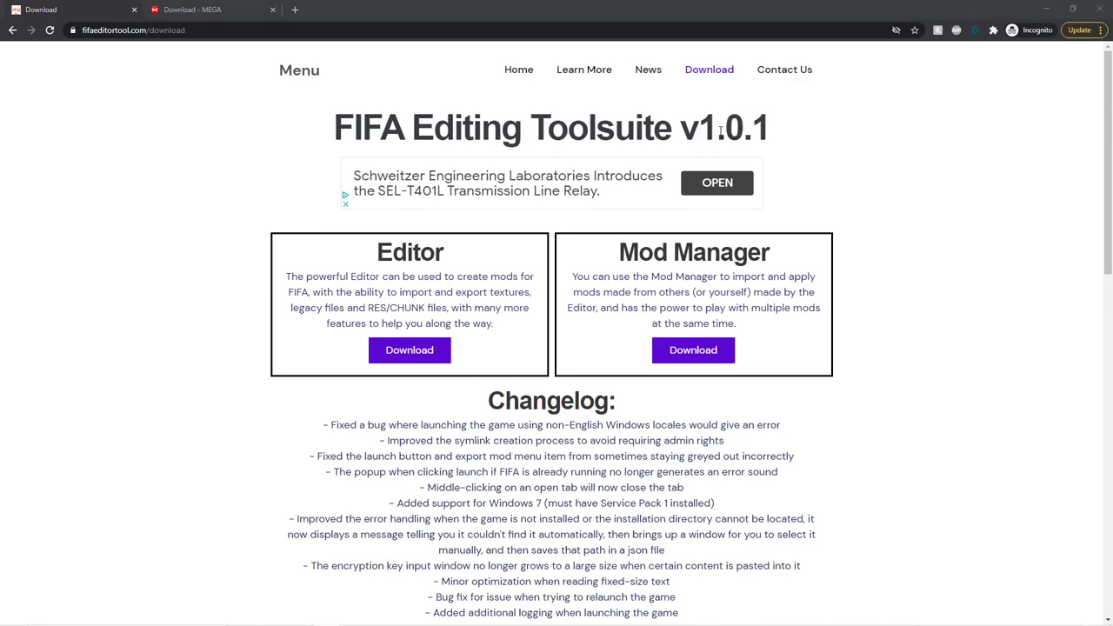
pyautogui.doubleClick(716, 359)
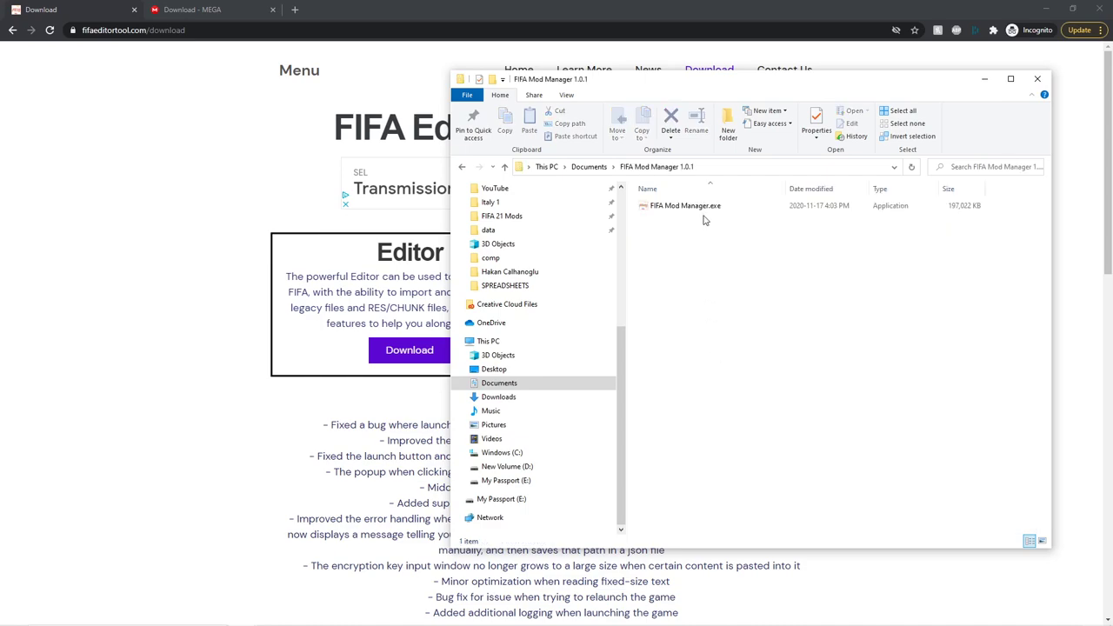
pyautogui.click(685, 208)
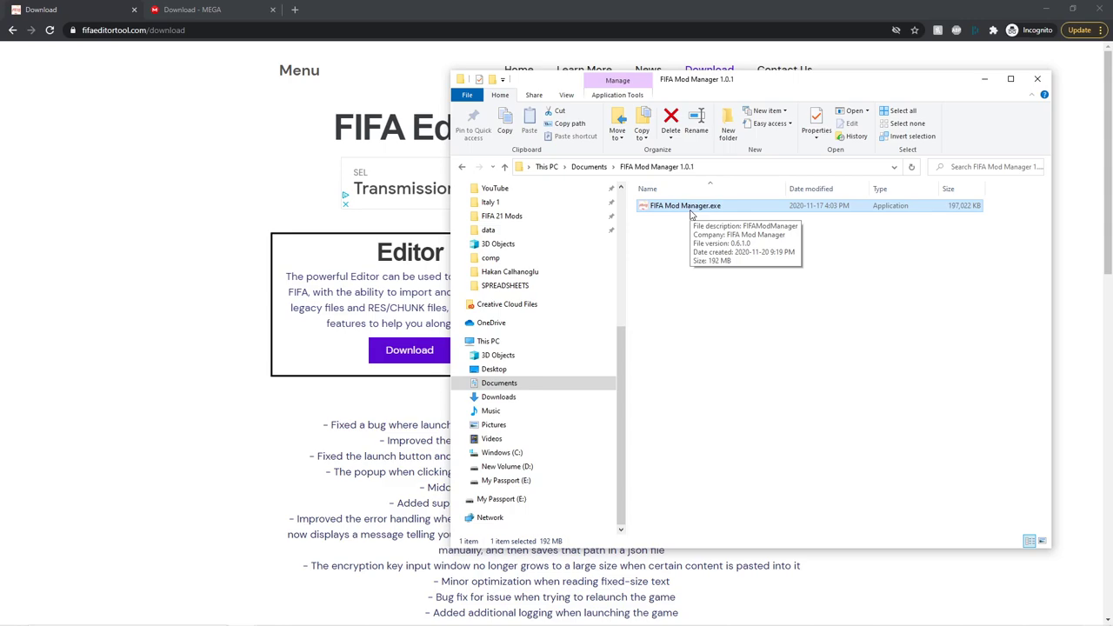
pyautogui.rightClick(692, 210)
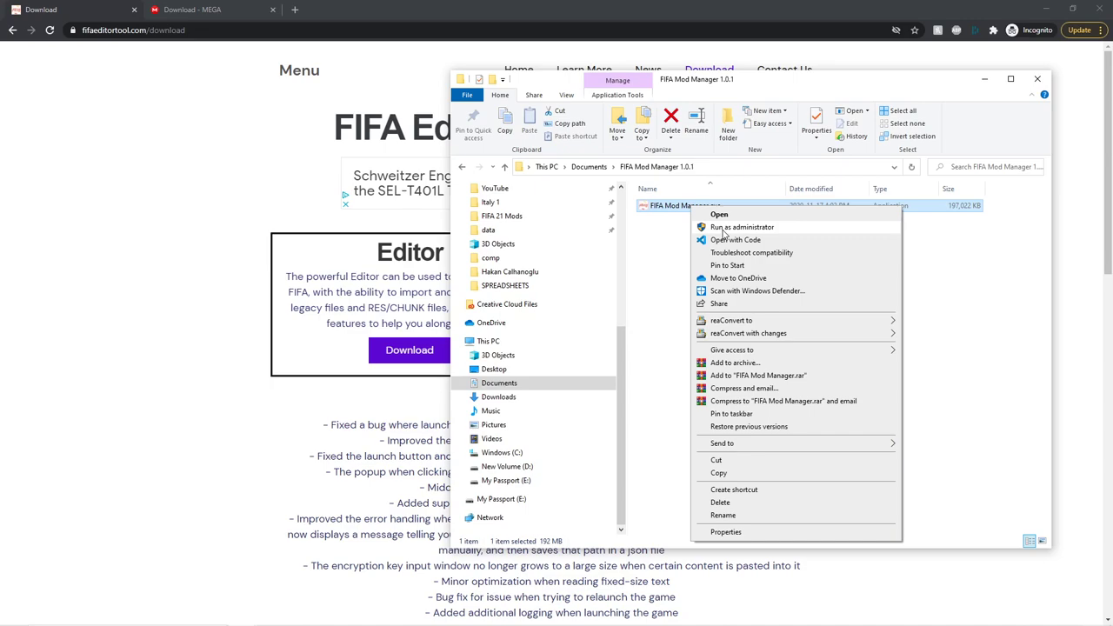
pyautogui.doubleClick(668, 207)
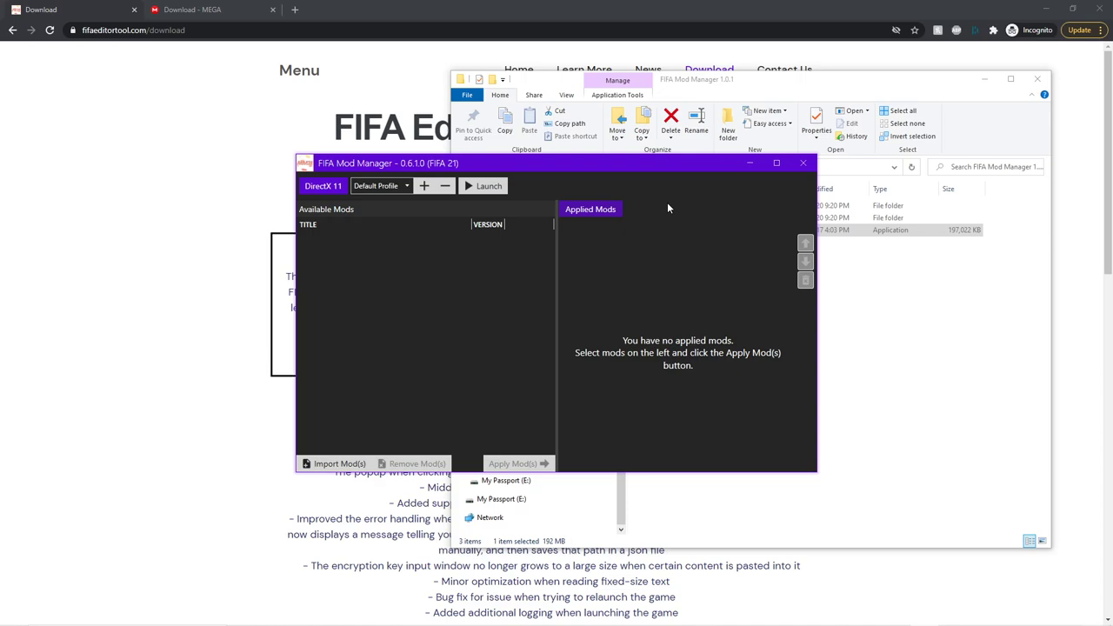
# In File Explorer, go to Windows (C:) and open Program Files (x86)
pyautogui.click(872, 310)
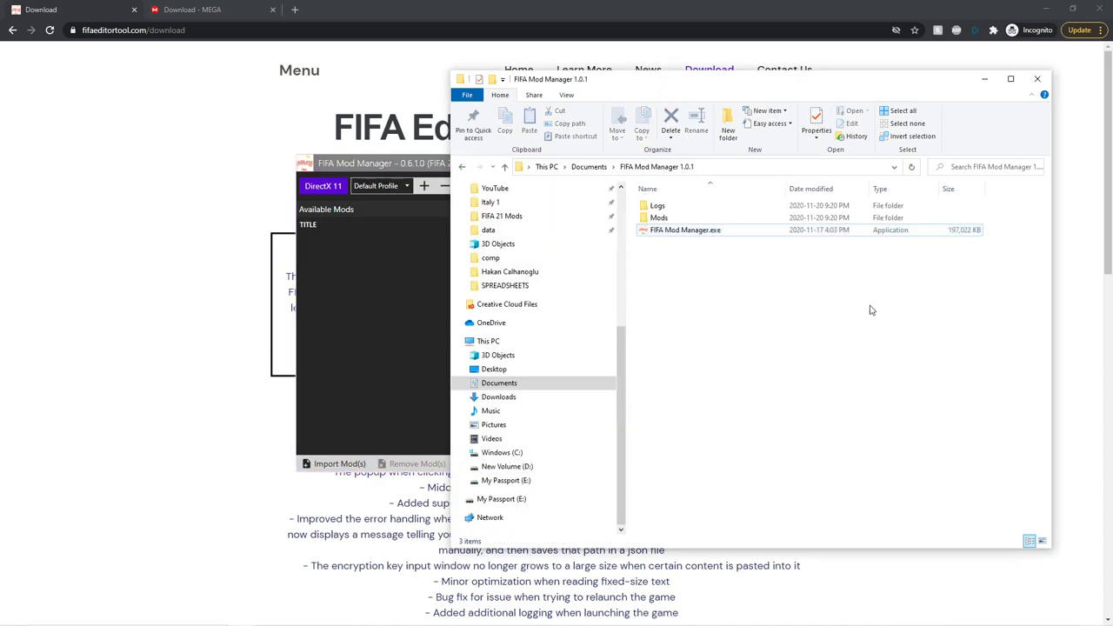
pyautogui.scroll(1, 548, 329)
pyautogui.scroll(3, 547, 329)
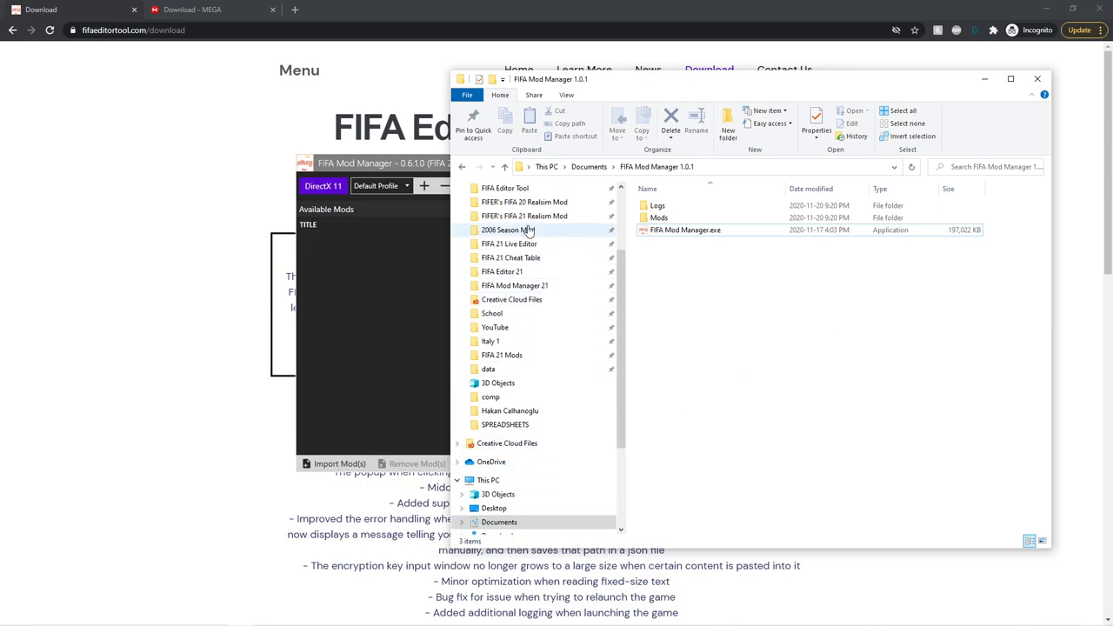
pyautogui.click(522, 219)
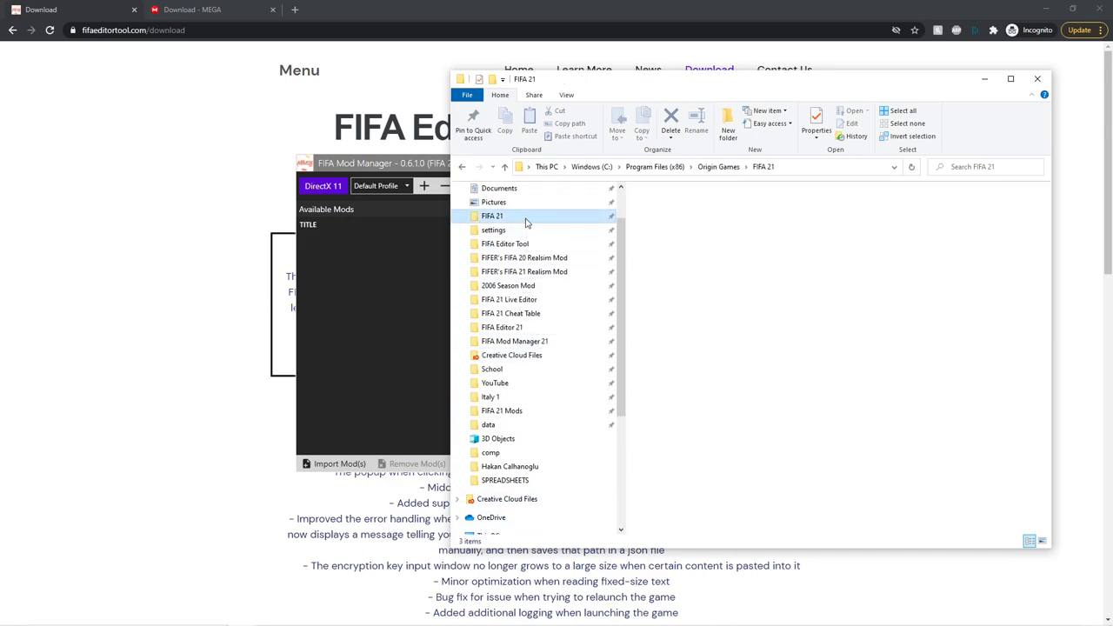
pyautogui.click(591, 166)
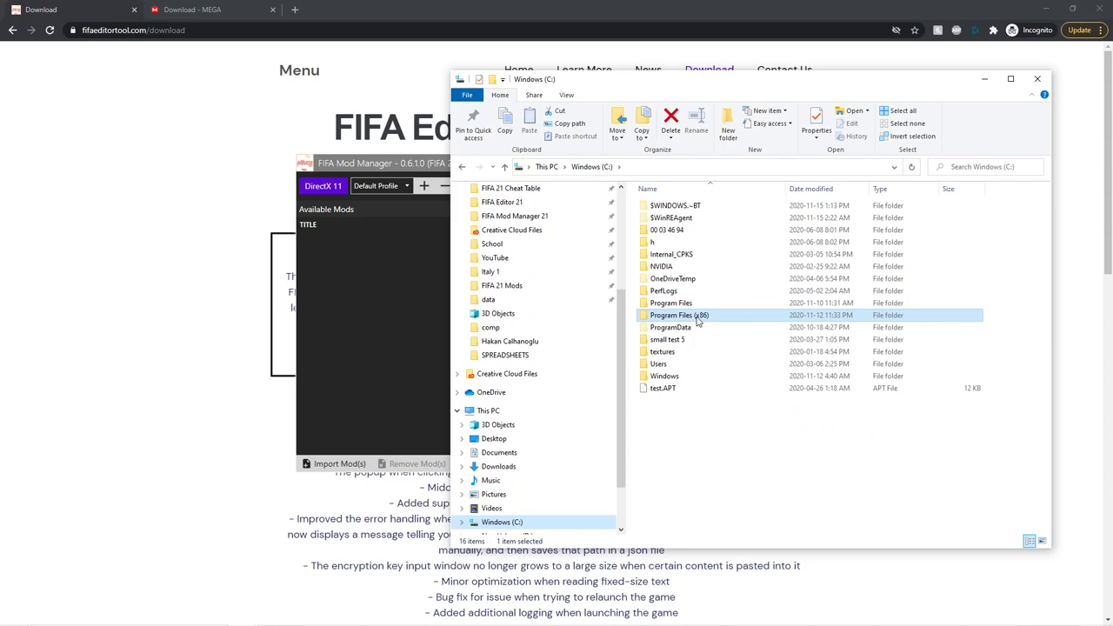
pyautogui.doubleClick(696, 319)
# Open Origin Games > FIFA 21, select FIFA21.exe, and bring Mod Manager to the front
pyautogui.click(697, 315)
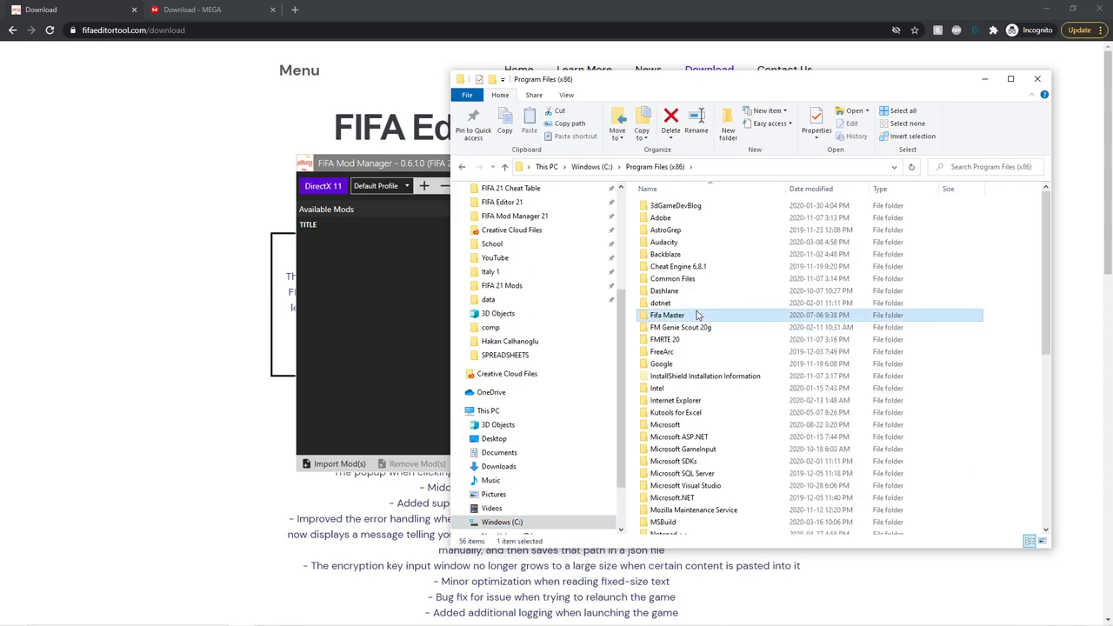
pyautogui.scroll(-10, 697, 316)
pyautogui.click(687, 248)
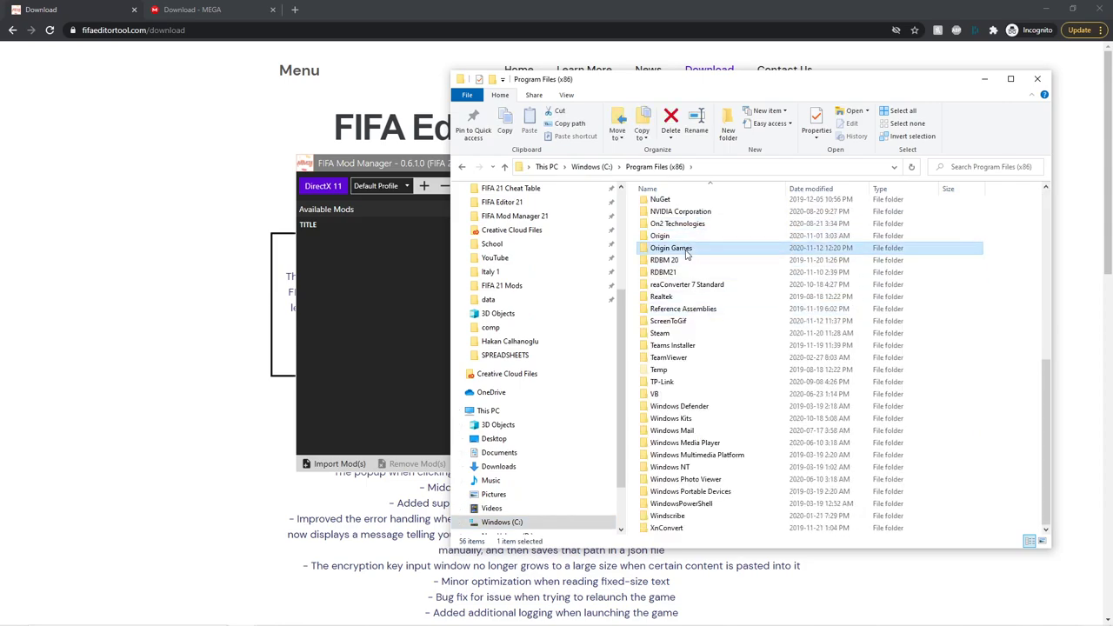
pyautogui.doubleClick(687, 248)
pyautogui.doubleClick(675, 211)
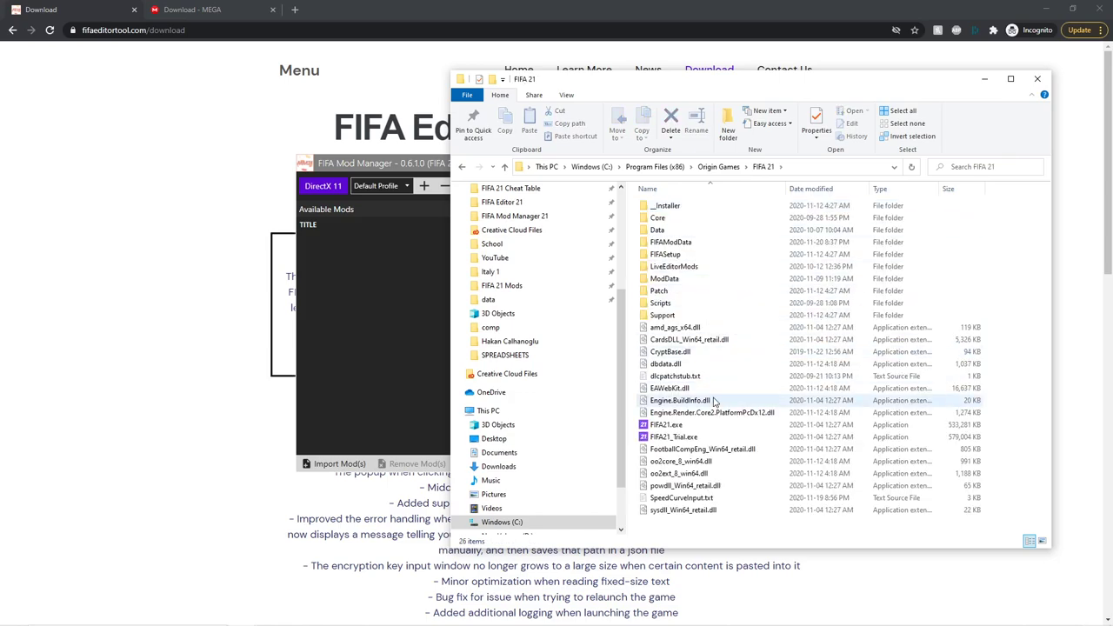
pyautogui.click(685, 424)
pyautogui.doubleClick(683, 426)
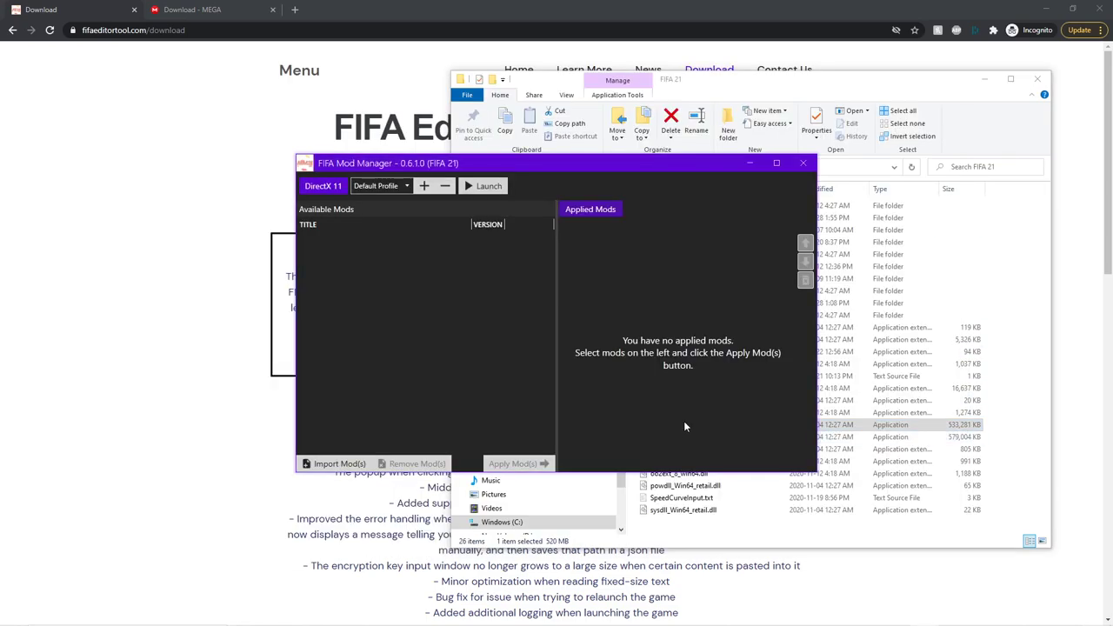
# Maximize Mod Manager, import boot.fifamod, and view Bootpack0.1's description
pyautogui.click(777, 164)
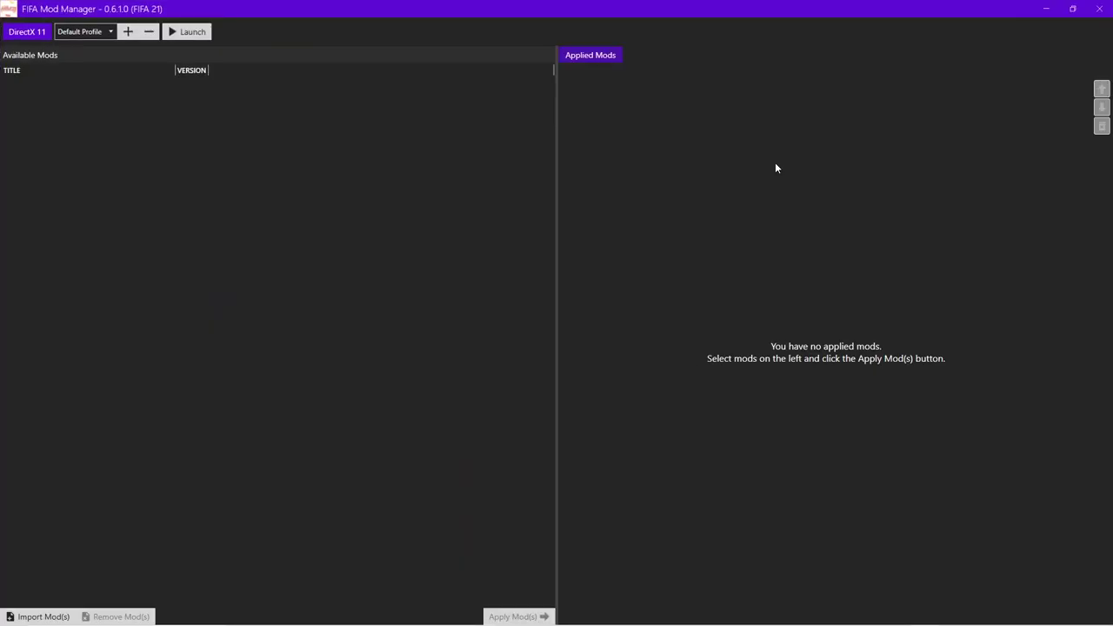
pyautogui.click(13, 614)
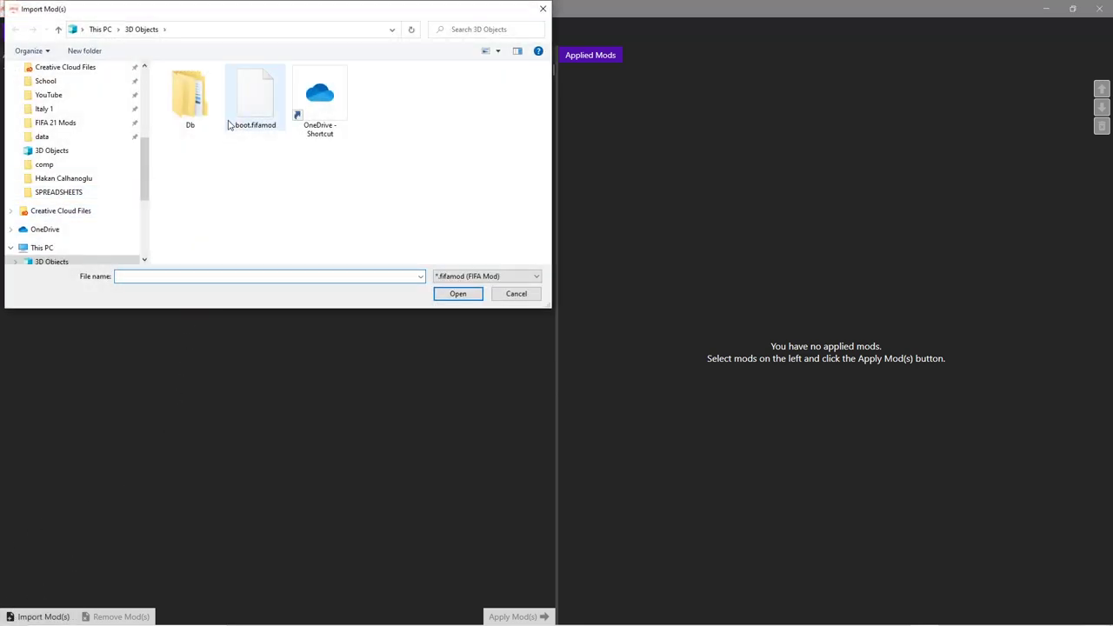
pyautogui.doubleClick(243, 120)
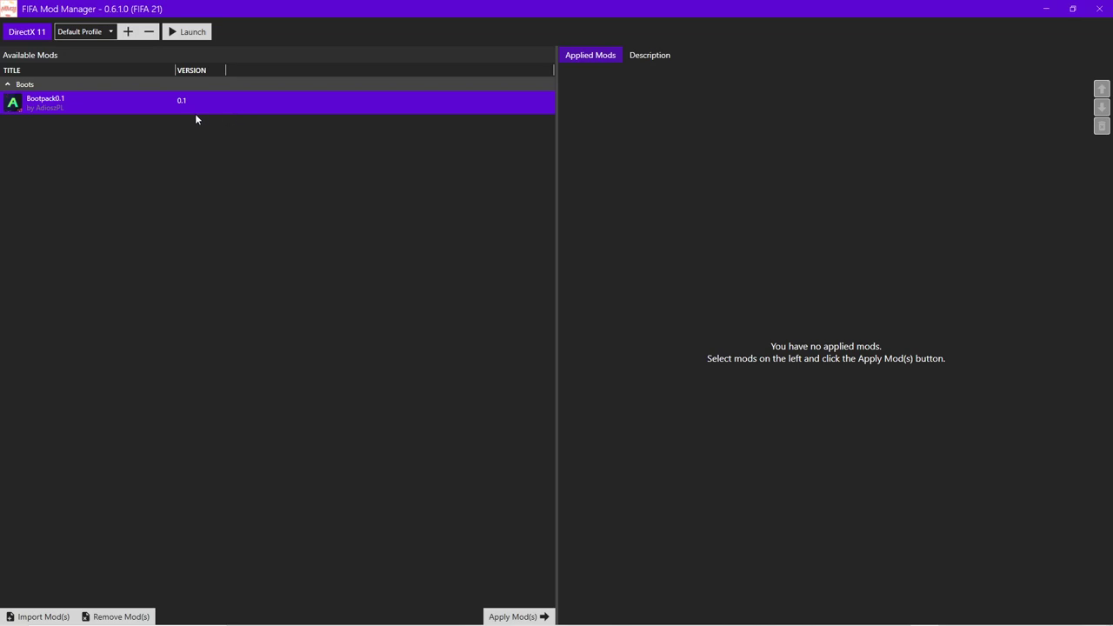
pyautogui.click(656, 59)
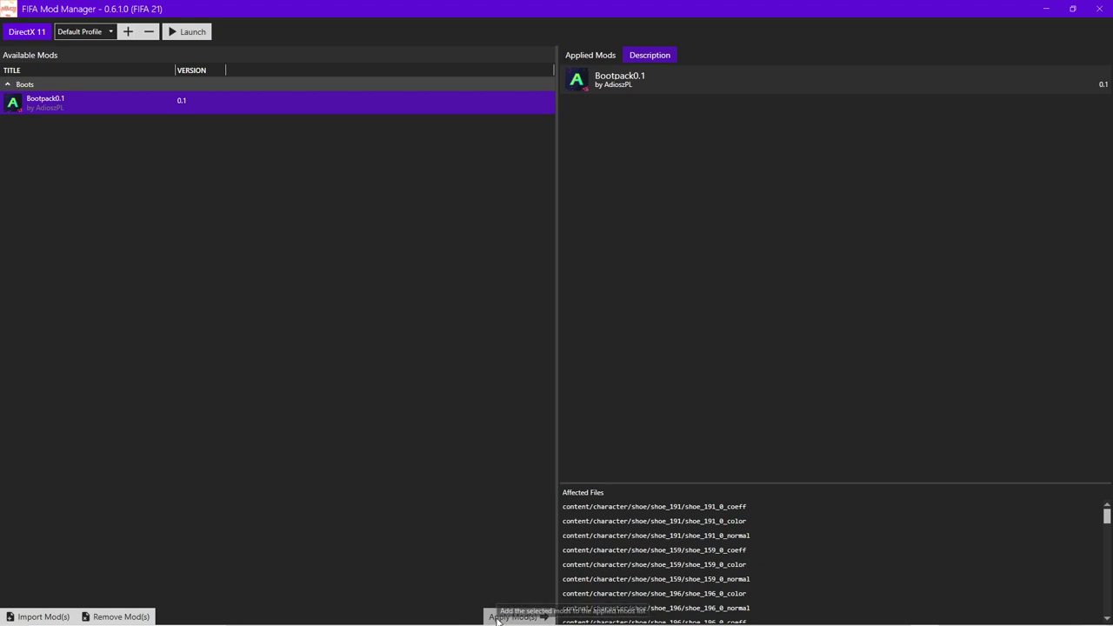
# Apply Bootpack0.1, then remove it again from Applied Mods
pyautogui.doubleClick(402, 104)
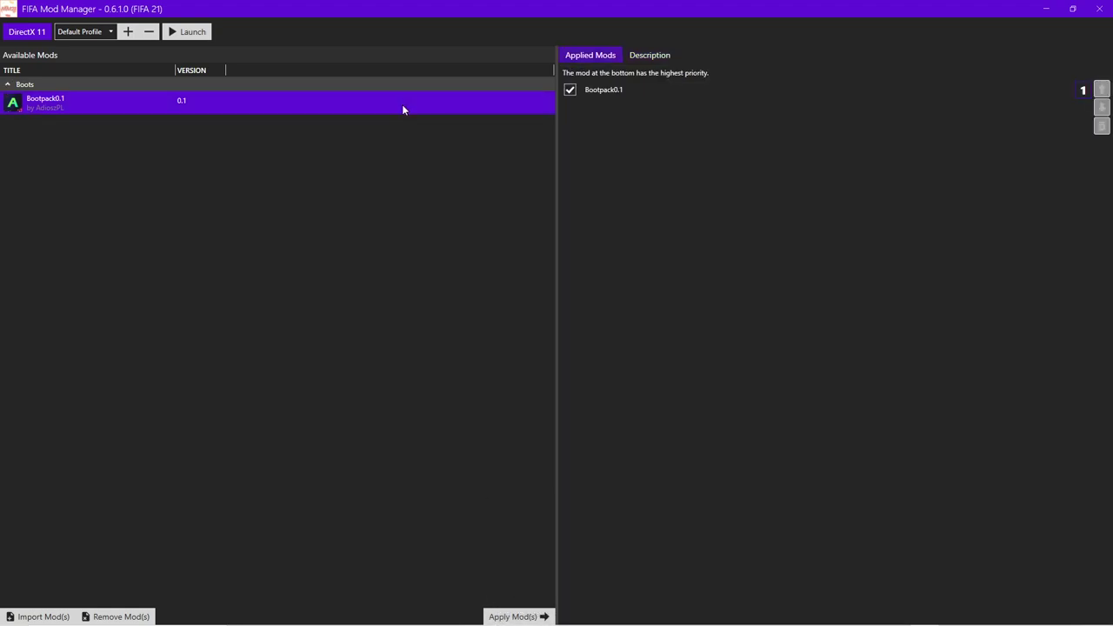
pyautogui.click(1060, 94)
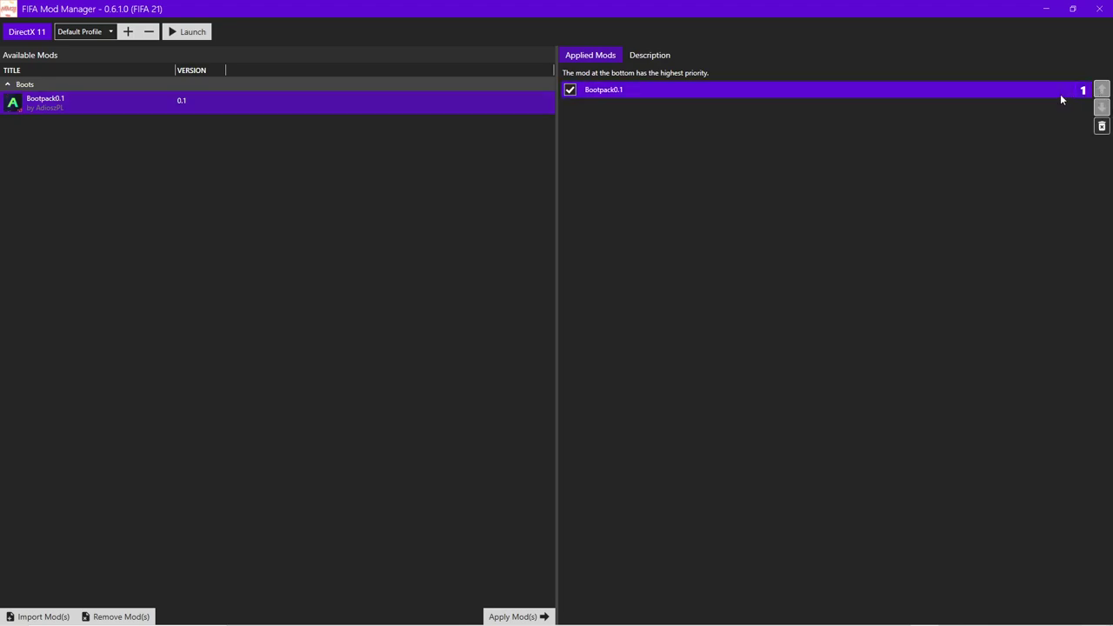
pyautogui.click(1100, 126)
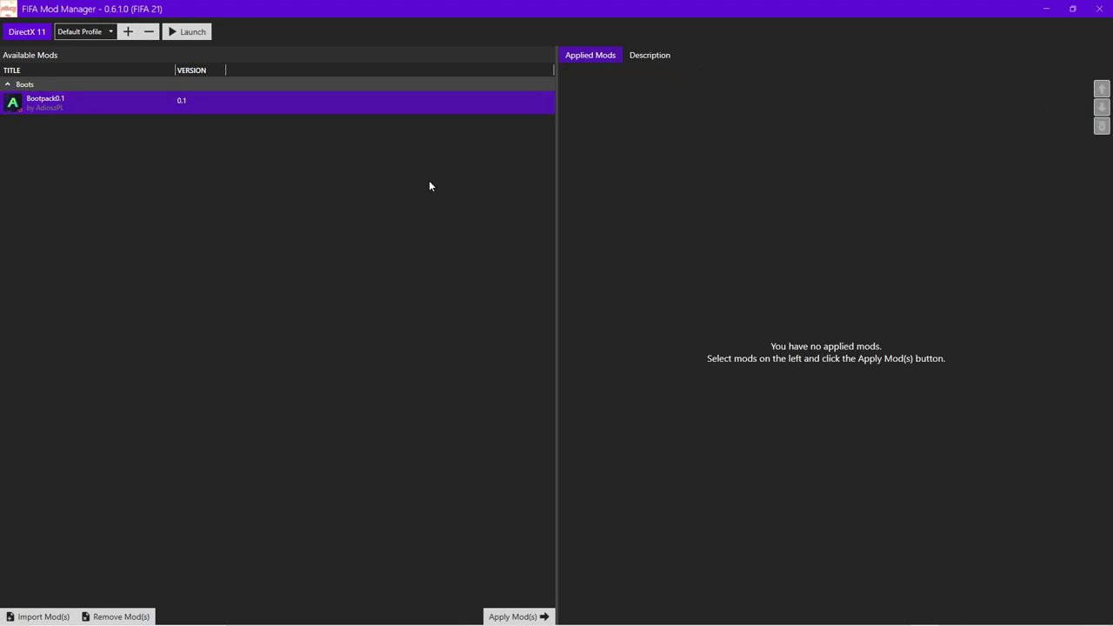